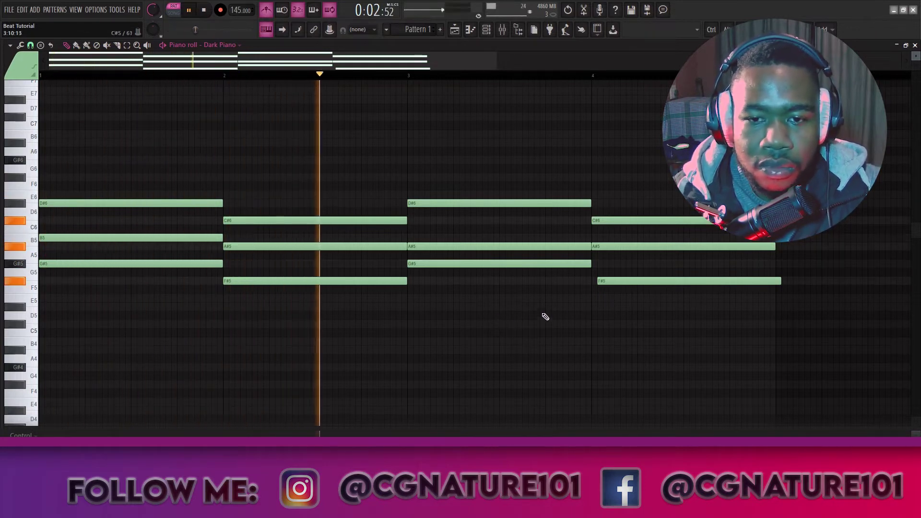
Align the Dark Piano's low F#5 note with the start of bar 4 and play back the chords.
left_click_drag(600, 282, 600, 284)
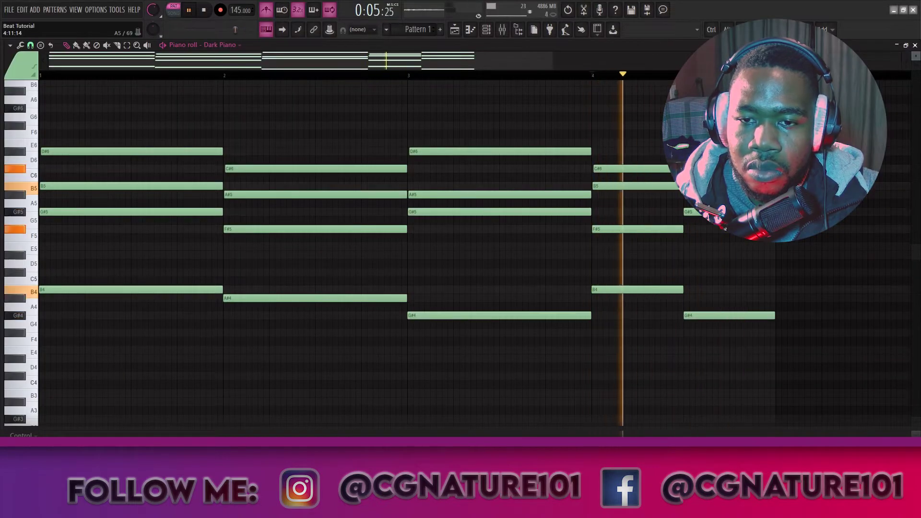
key("space")
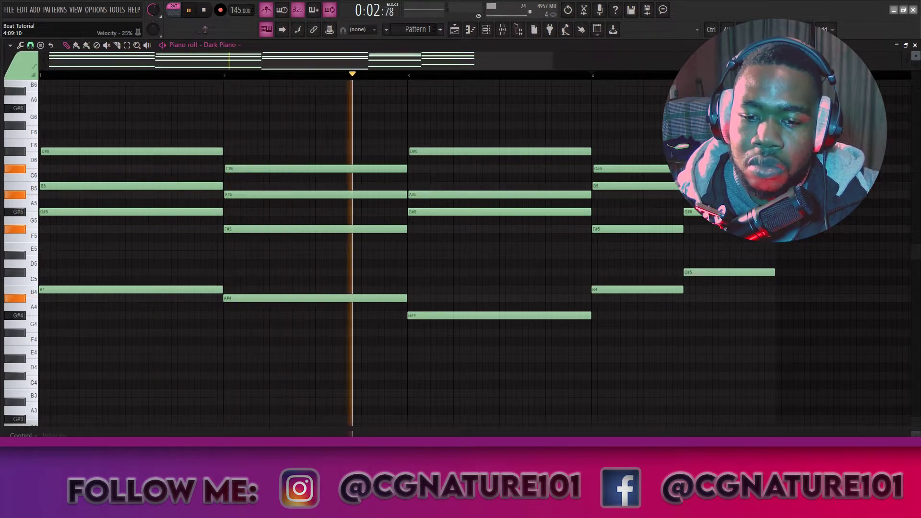
key("space")
key("space")
Add a bar-long D#5 note to the Dark Piano's first chord and play back the progression.
left_click(39, 248)
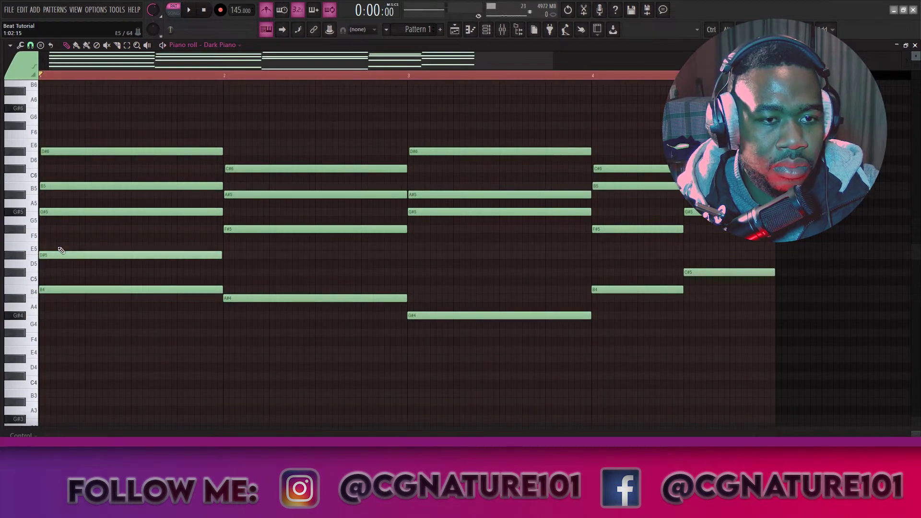
key("space")
key("space")
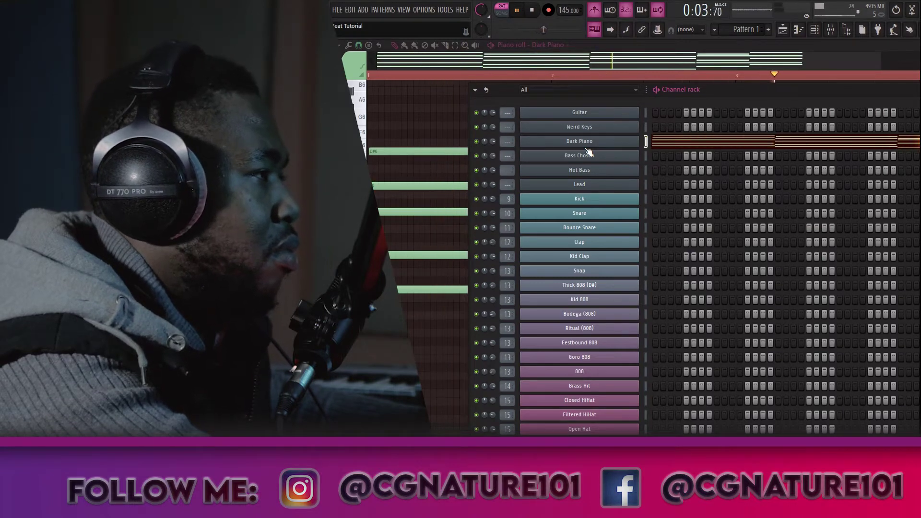
key("space")
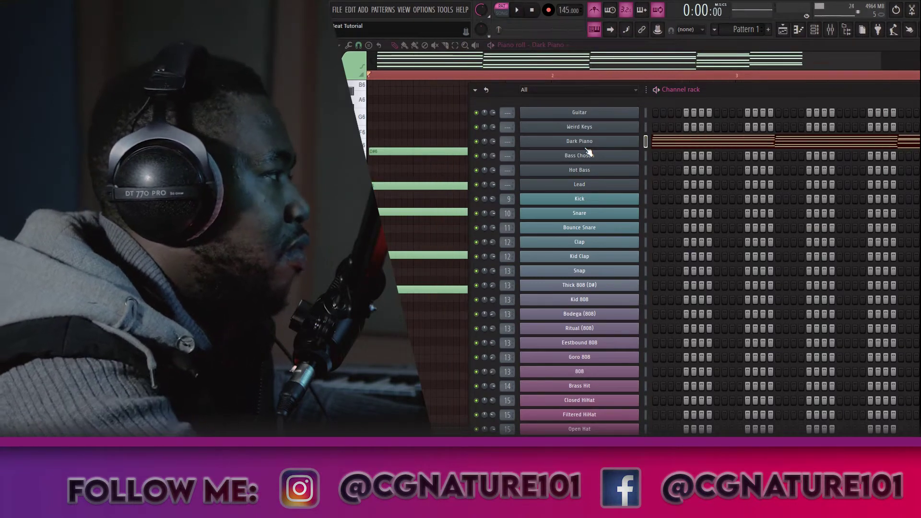
Transpose all Dark Piano notes down four semitones and play back the result.
left_click(672, 143)
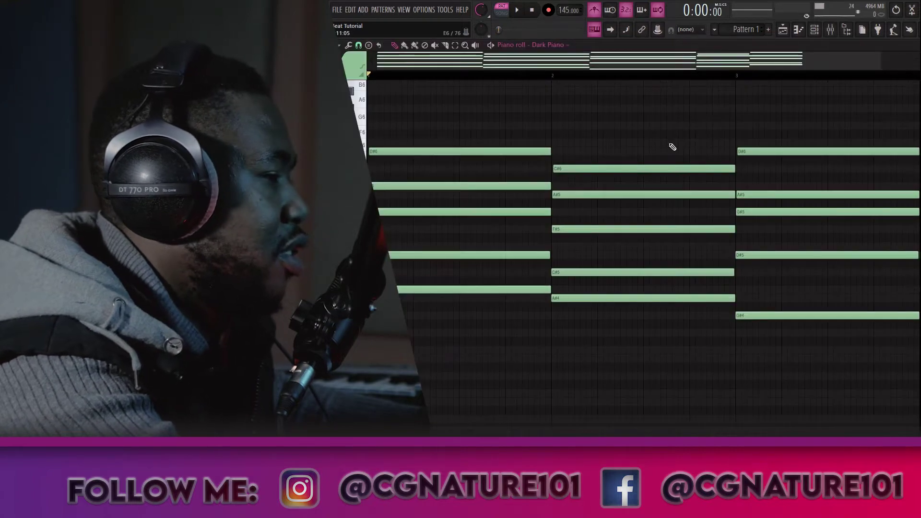
key("shift+Down")
key("shift+Down")
key("shift+Down")
key("shift+Down")
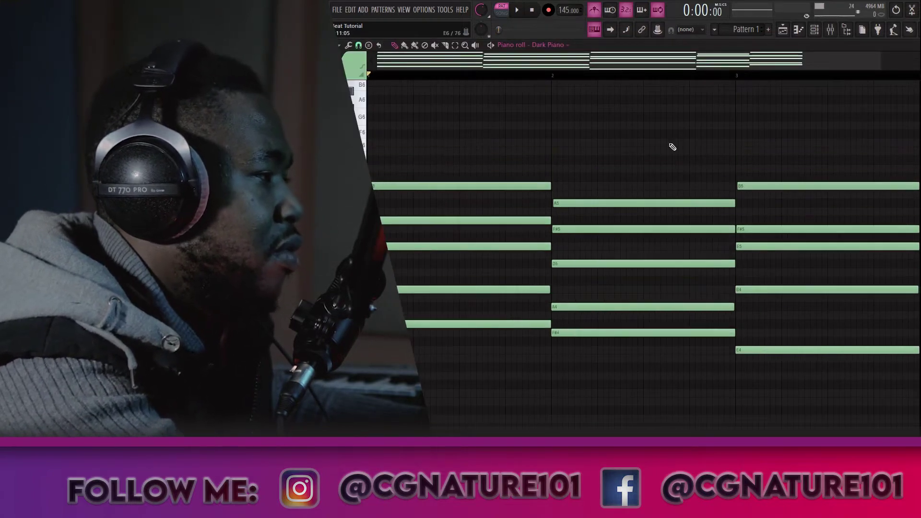
key("space")
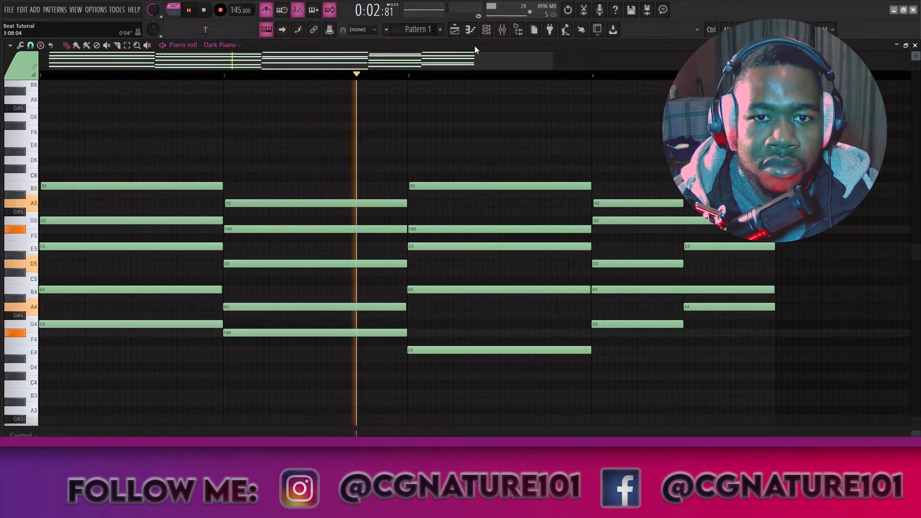
Write a Hot Bass line of bar-long root notes G4, F#4 and E4 in bars 1 to 3.
left_click(485, 30)
key("space")
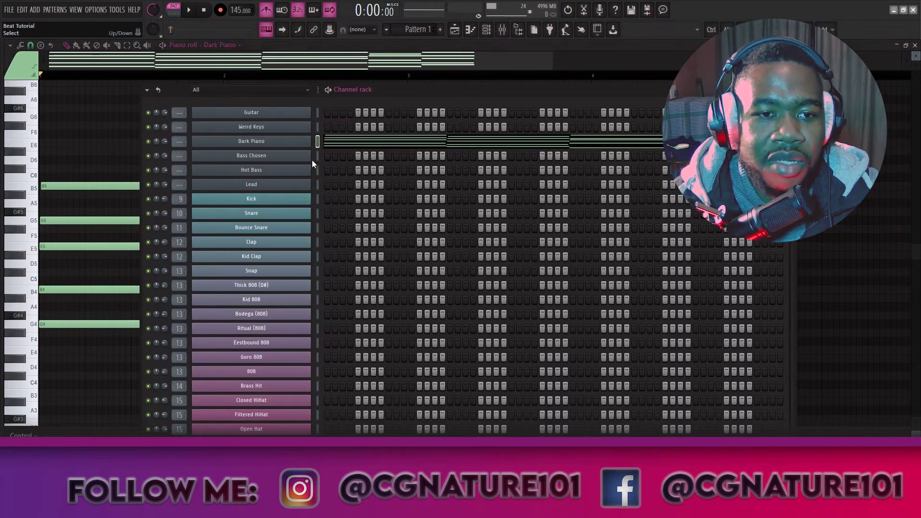
right_click(294, 171)
left_click(340, 173)
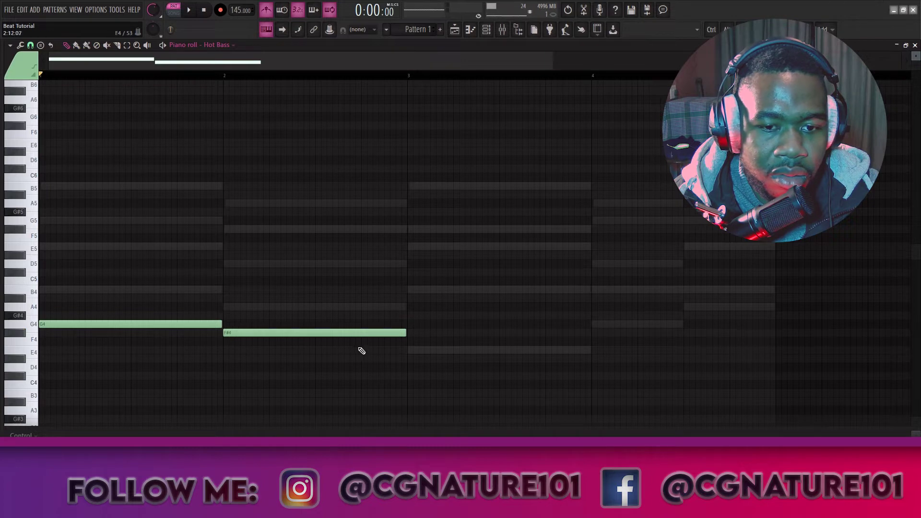
left_click(410, 350)
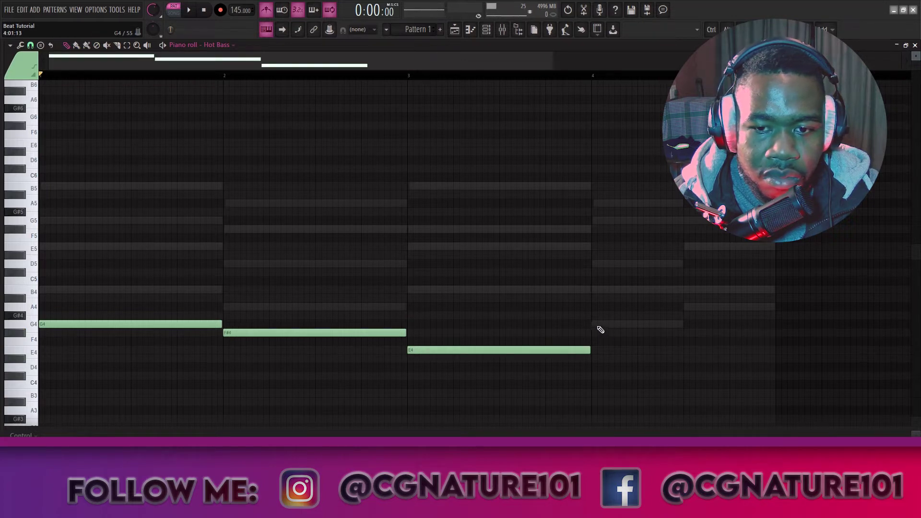
Extend the Dark Piano's bar 3 chord to the middle of bar 4.
left_click_drag(638, 286, 185, 401)
key("ctrl+Down")
scroll(188, 368, "down", 3)
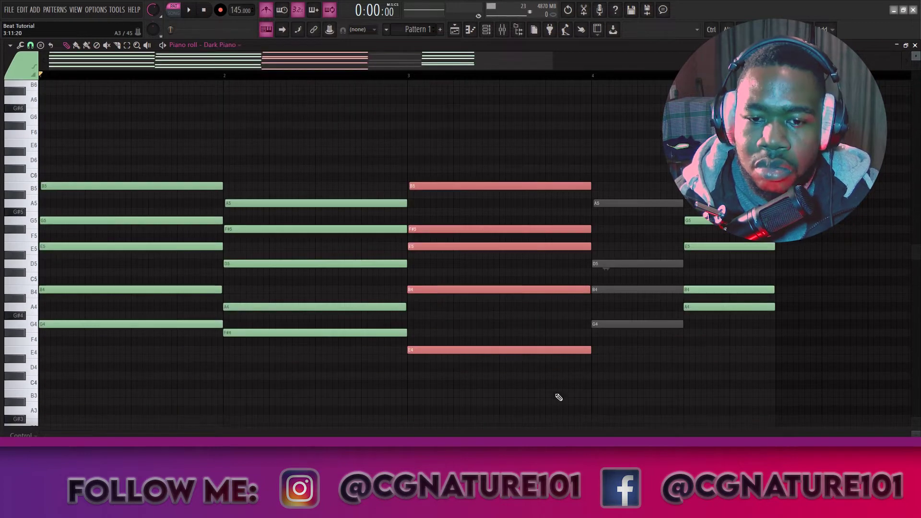
key("space")
left_click_drag(590, 354, 681, 357)
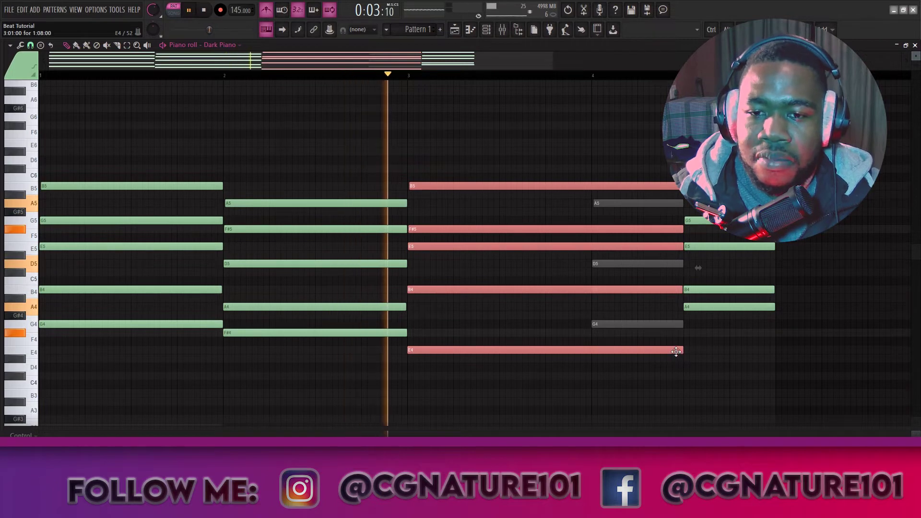
Delete the muted chord notes in the first half of bar 4, keeping the extended chord at its original pitch.
right_click(623, 262)
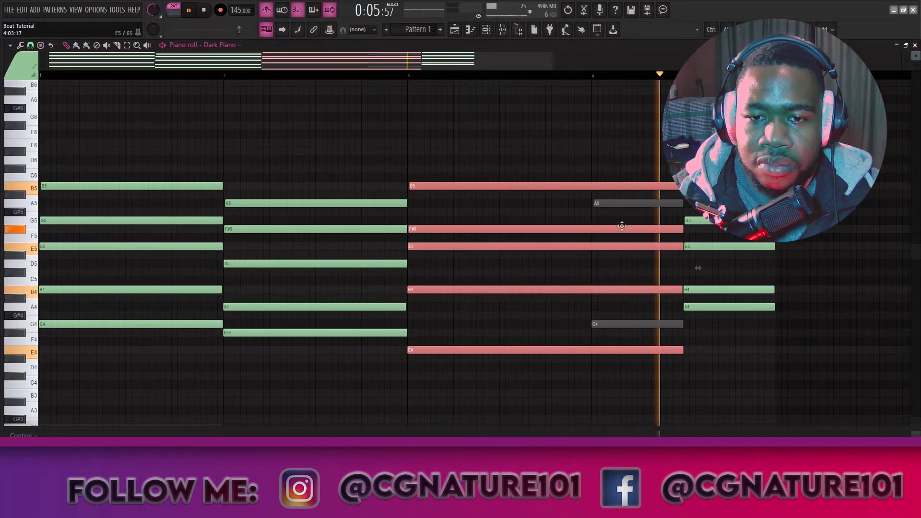
right_click(615, 323)
key("shift+Up")
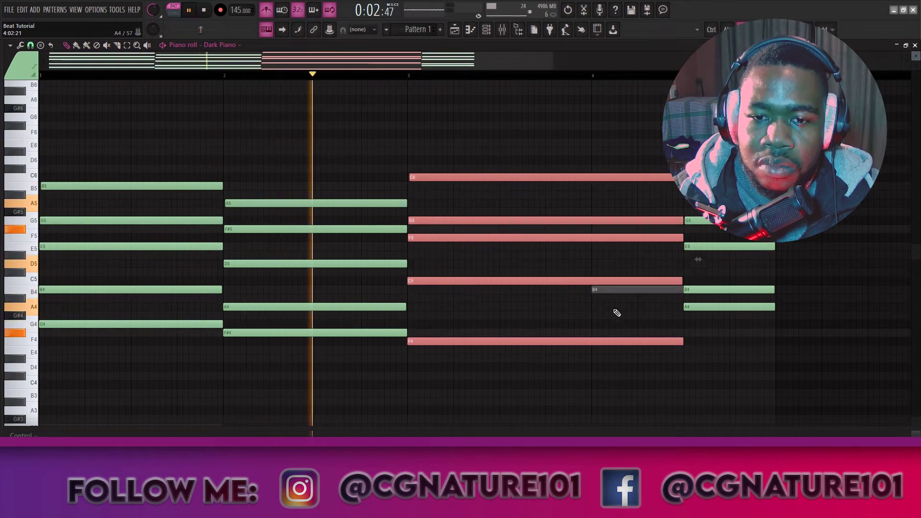
key("shift+Down")
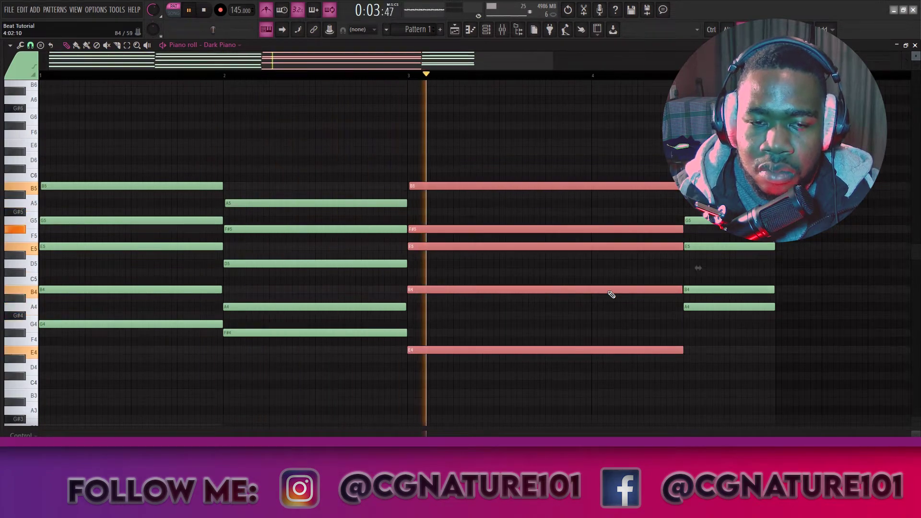
Add a short G5 before the Guitar's final A5 in bar 4 and raise both notes two semitones.
left_click(482, 39)
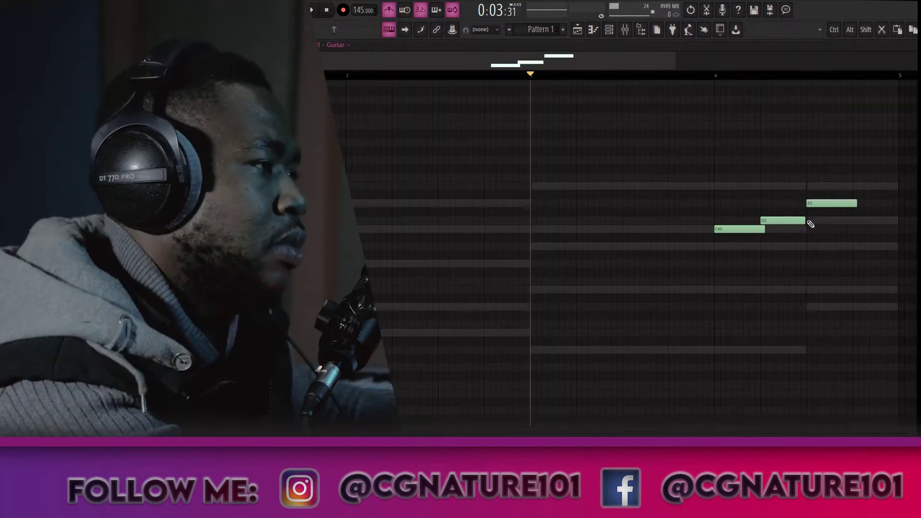
left_click(809, 220)
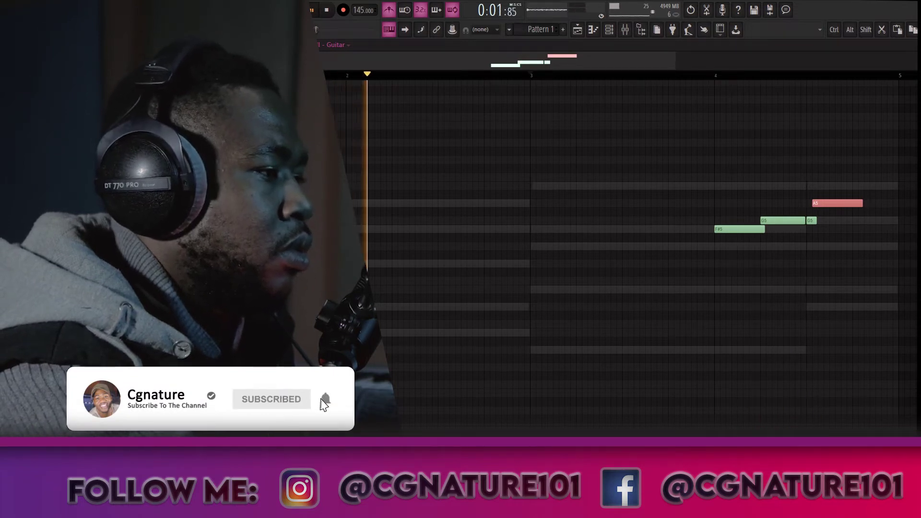
left_click(810, 275, "ctrl")
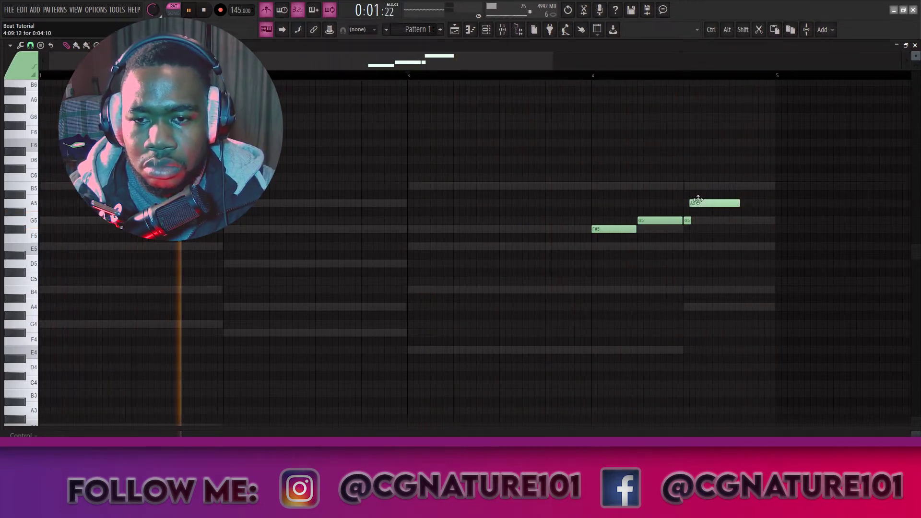
key("shift+Up")
key("shift+Up")
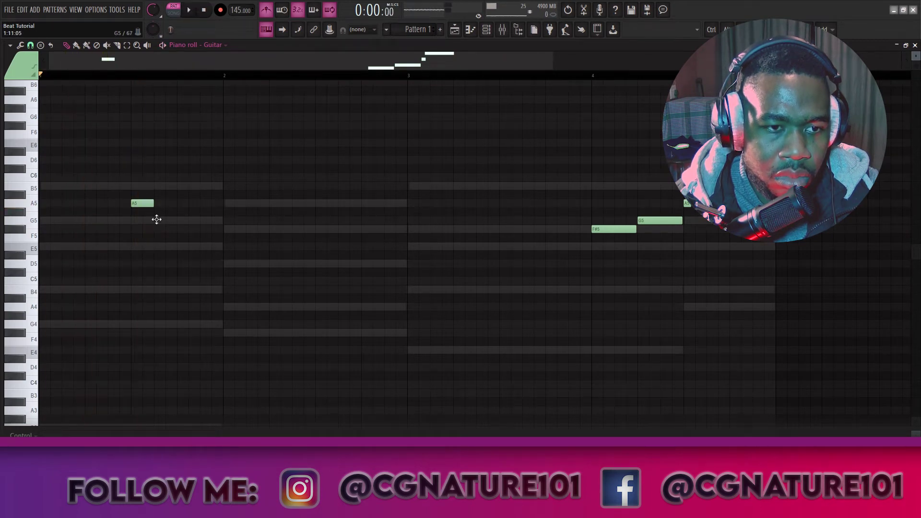
Add a G5 note and a following E5 note at the end of bar 1 in the Guitar melody.
left_click_drag(165, 221, 178, 221)
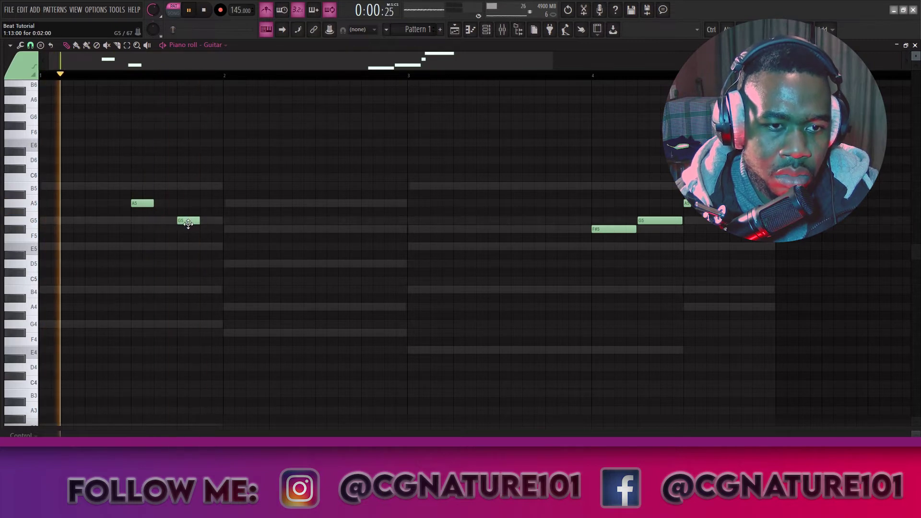
left_click(202, 246)
key("space")
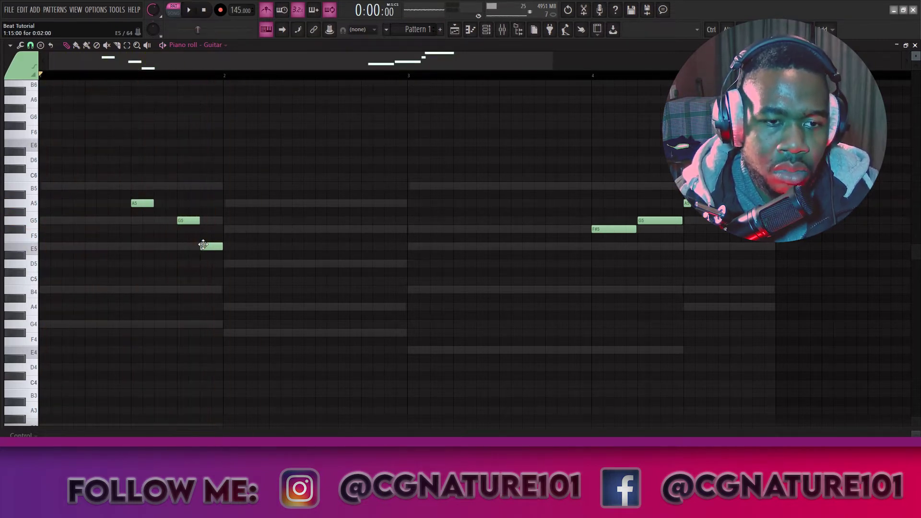
Replace the last Guitar note of bar 1 with D5, and that one with B4, auditioning the change.
left_click(208, 261)
right_click(209, 248)
key("space")
key("space")
left_click(206, 290)
right_click(206, 263)
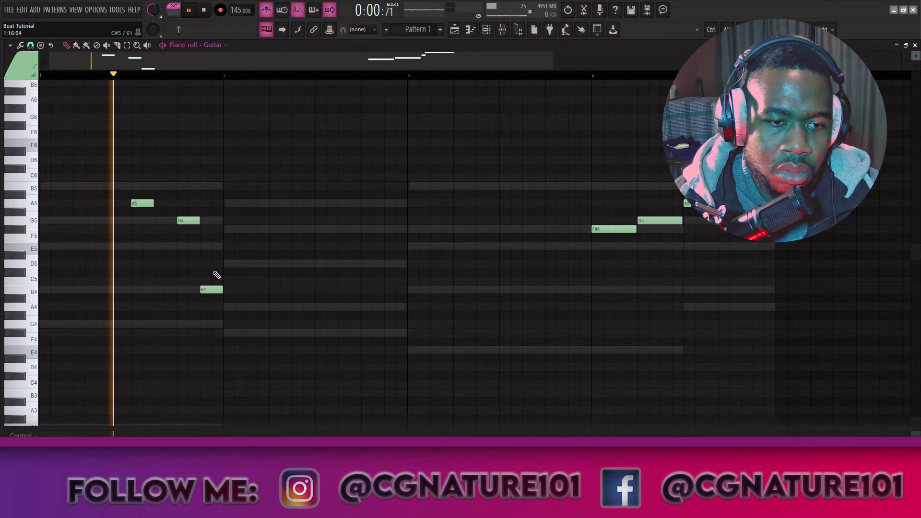
Try C5 in place of the closing B4 note in bar 1 and restore B4.
key("space")
left_click(207, 280)
key("space")
right_click(208, 291)
left_click(207, 290)
key("space")
key("space")
right_click(206, 281)
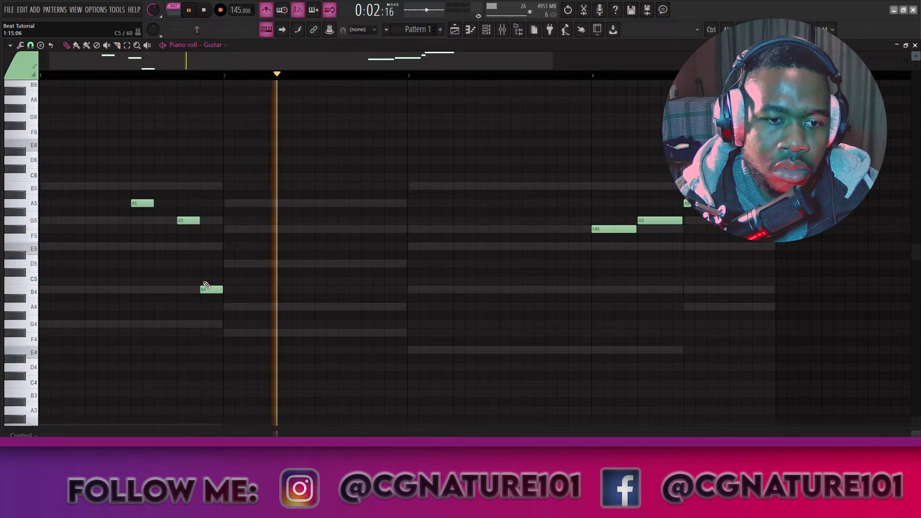
Try a D5 note at the start of bar 2 in the Guitar melody and replace it with E5.
left_click(224, 264)
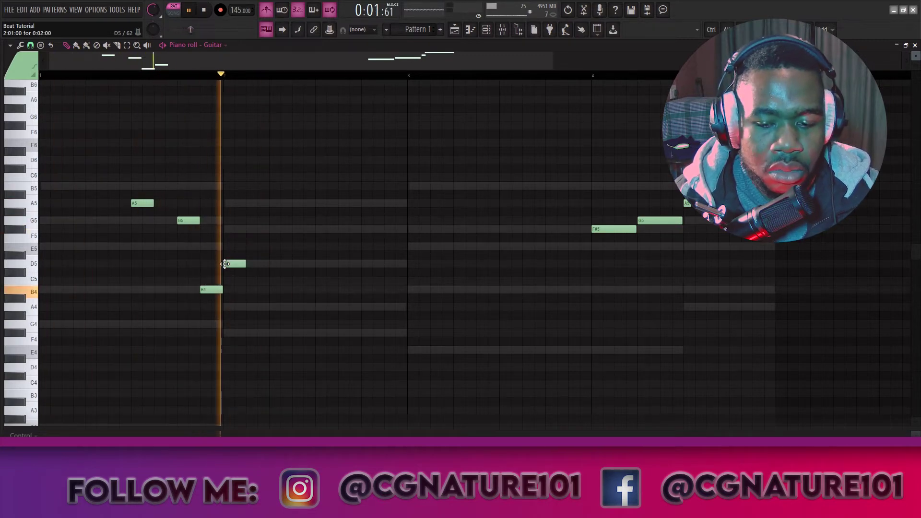
left_click(229, 246)
right_click(228, 264)
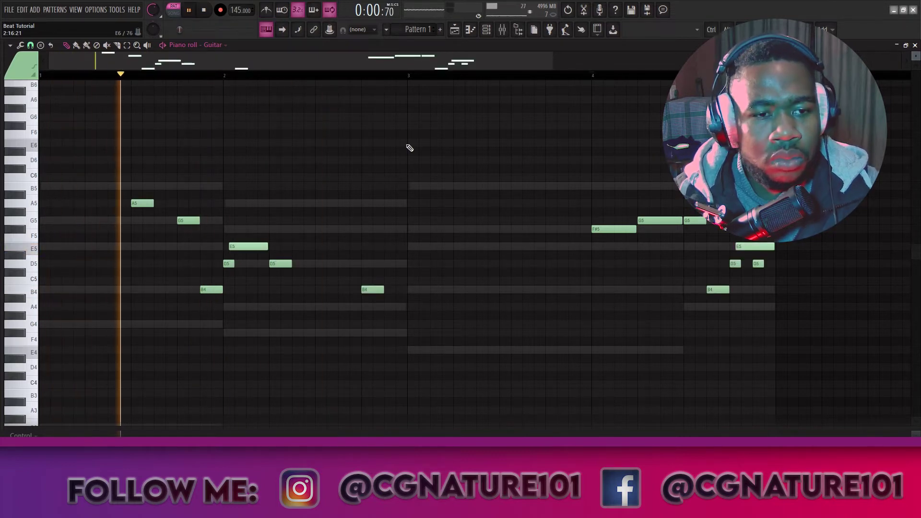
Place short C5 hits every half bar across bars 1 and 2 of the Closed HiHat channel.
left_click(486, 30)
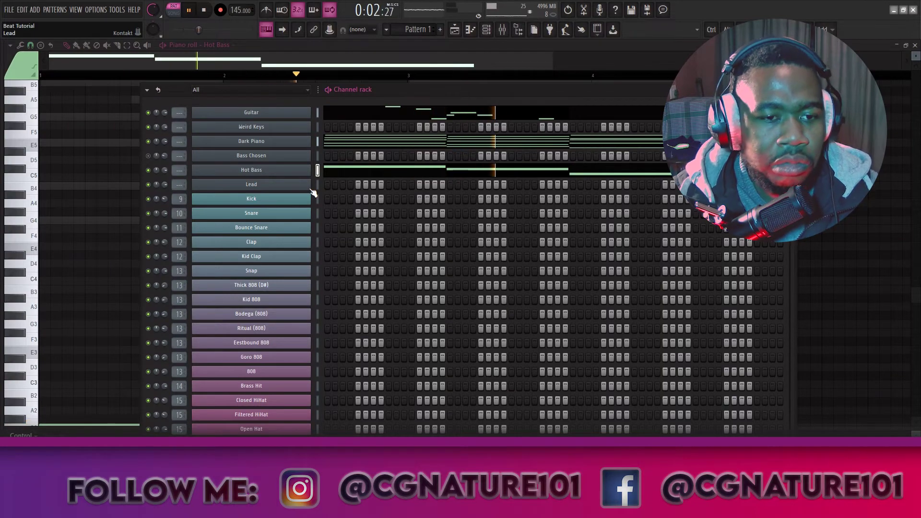
key("space")
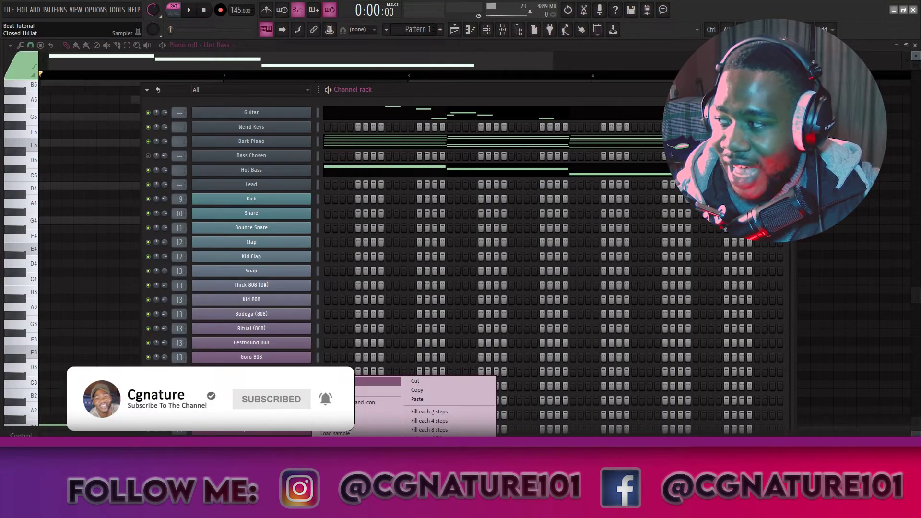
left_click(330, 381)
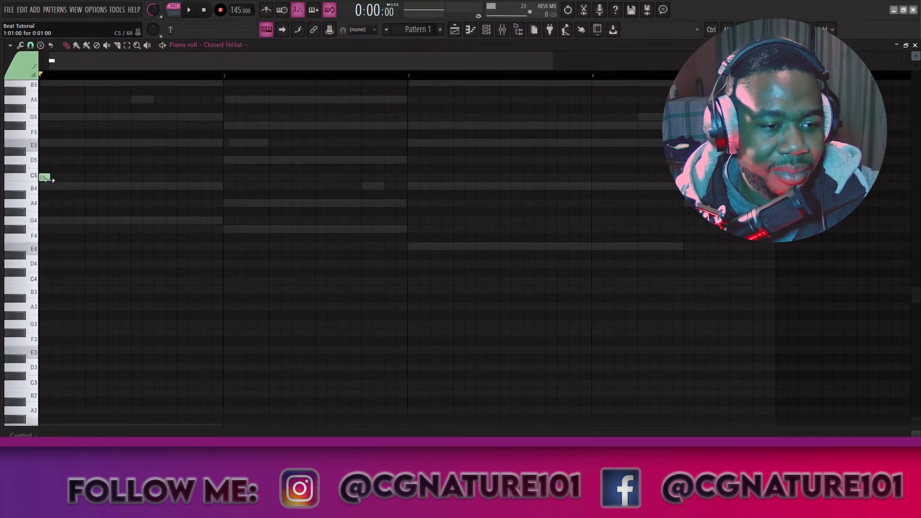
key("space")
left_click(136, 178)
key("space")
left_click(228, 177)
left_click(321, 177)
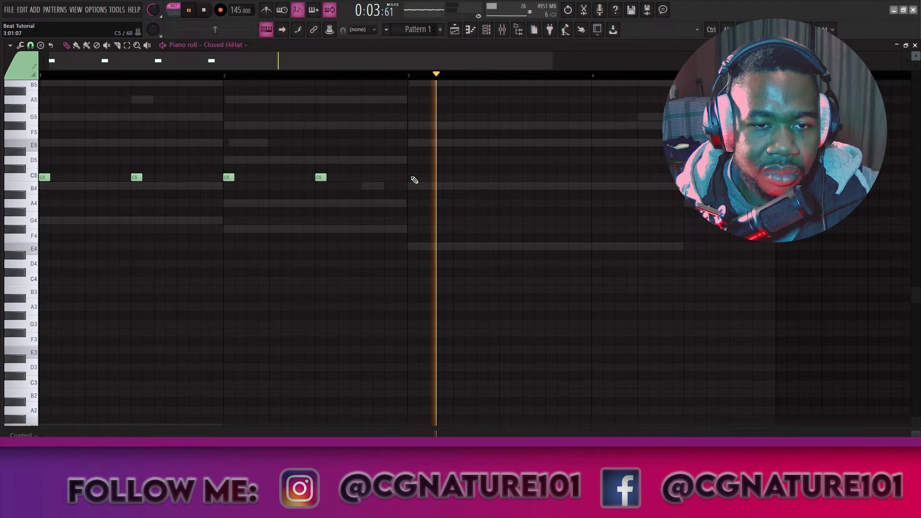
Duplicate the four Closed HiHat hits and move the copies to begin at bar 3.
key("space")
key("ctrl+b")
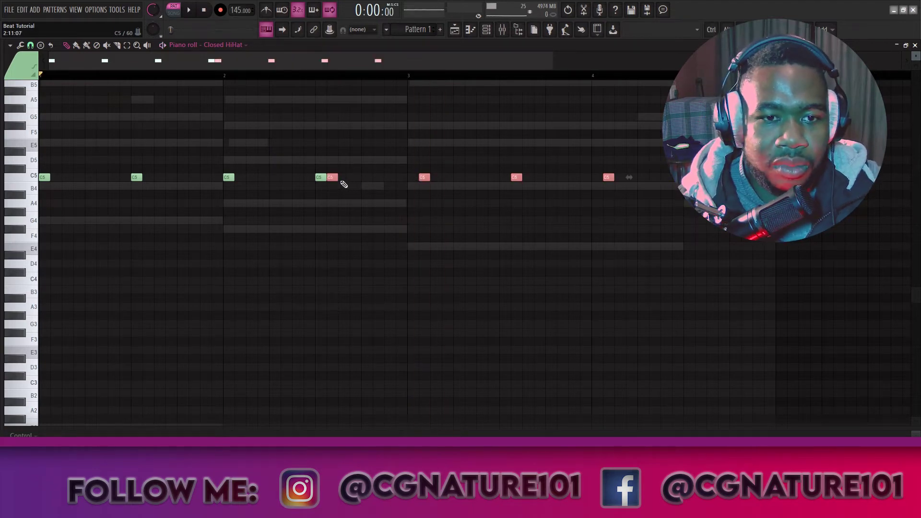
left_click_drag(332, 178, 413, 178)
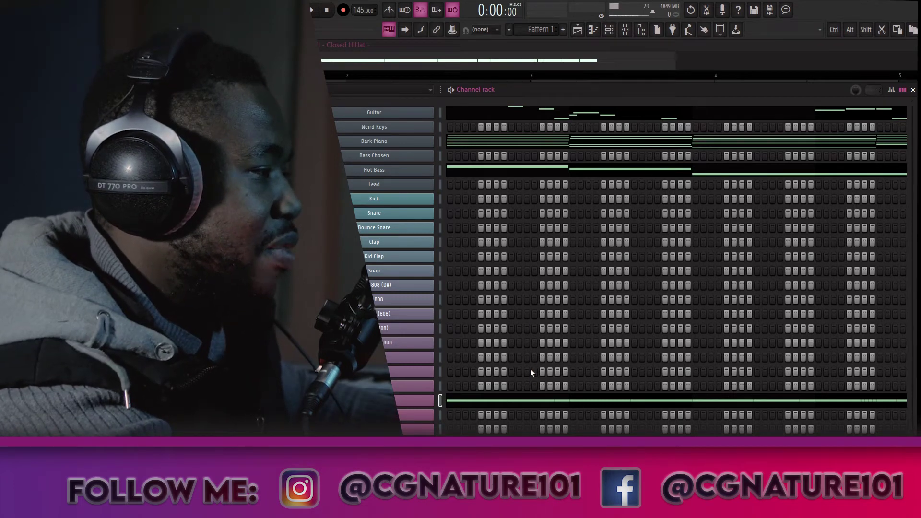
Select all Closed HiHat notes and nudge them slightly forward in time.
left_click(541, 401)
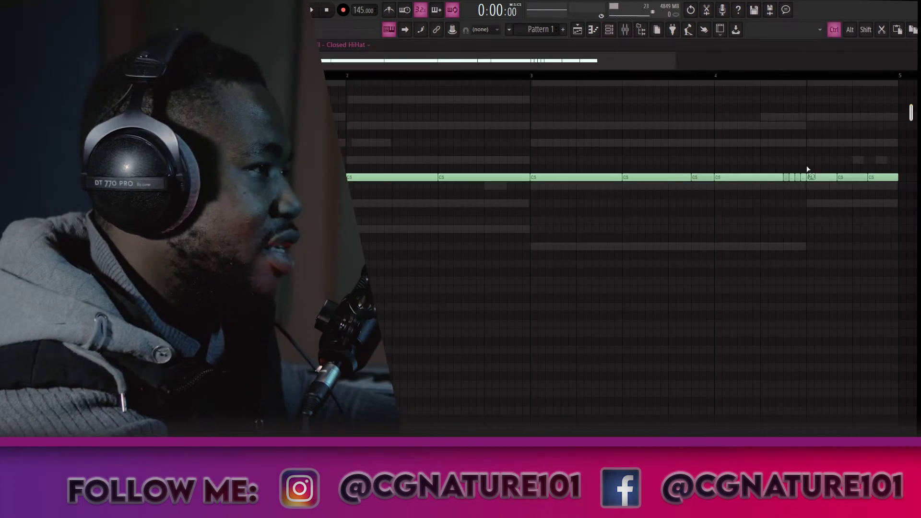
key("ctrl+a")
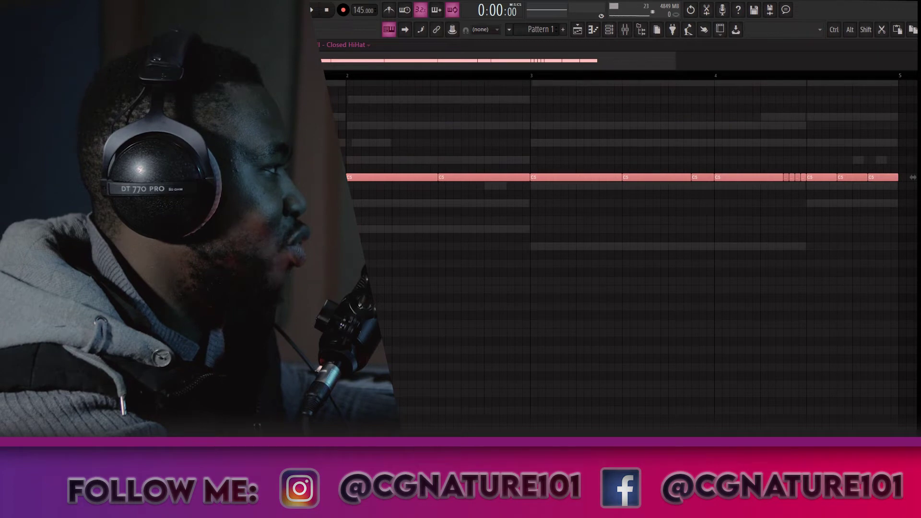
key("shift+Right")
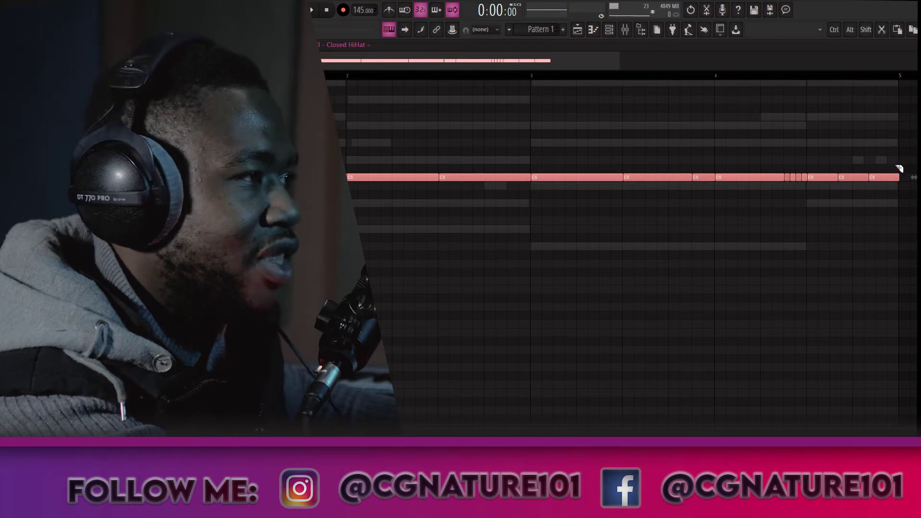
Deselect the Closed HiHat notes, look over the channel's time and arpeggiator settings, and return to the channel rack.
left_click(906, 205)
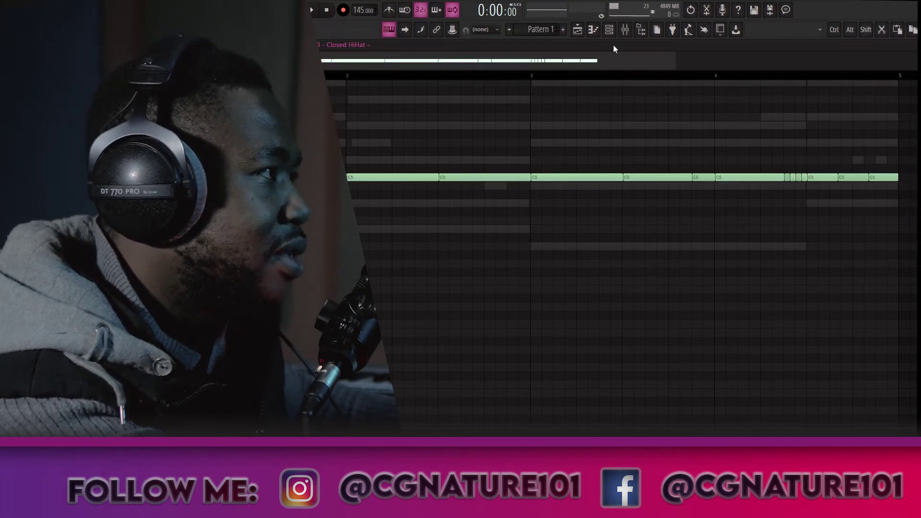
left_click(608, 29)
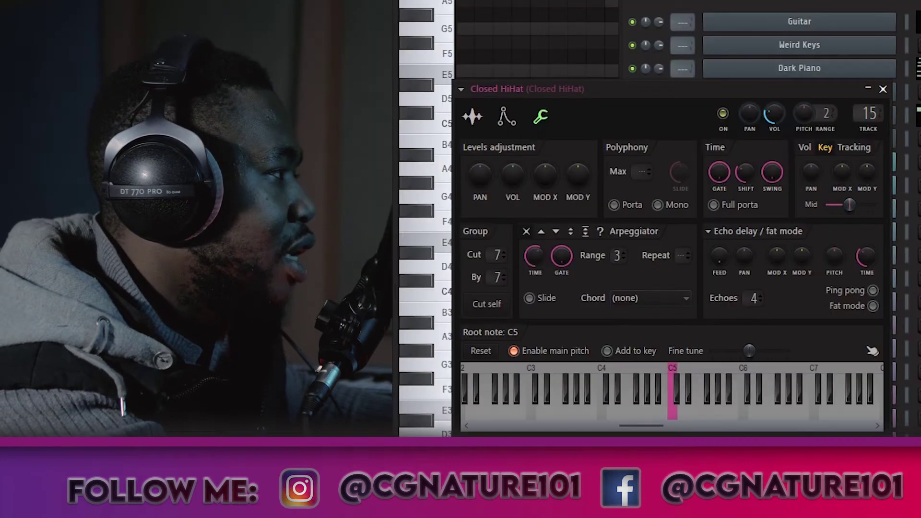
left_click(883, 89)
key("F6")
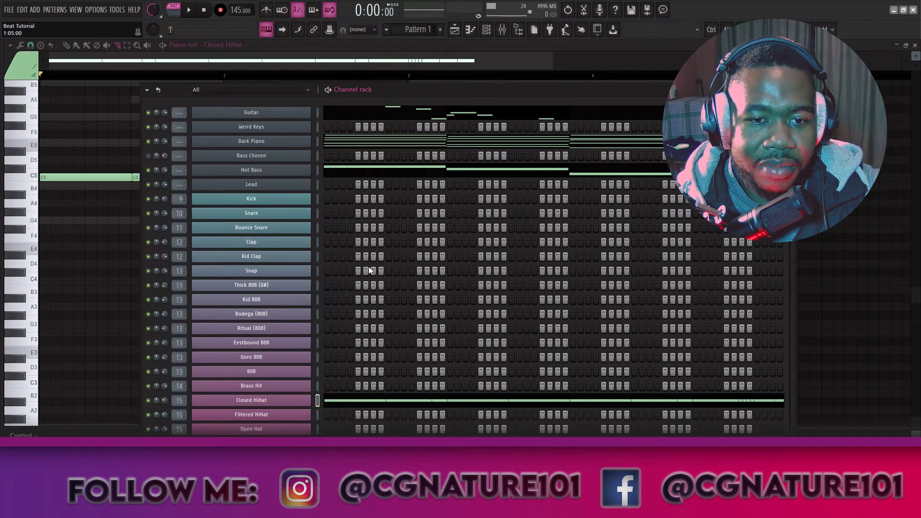
Place Kid Clap hits on beat 3 of every bar, removing the trial hit on beat 2 of bar 2.
left_click(388, 257)
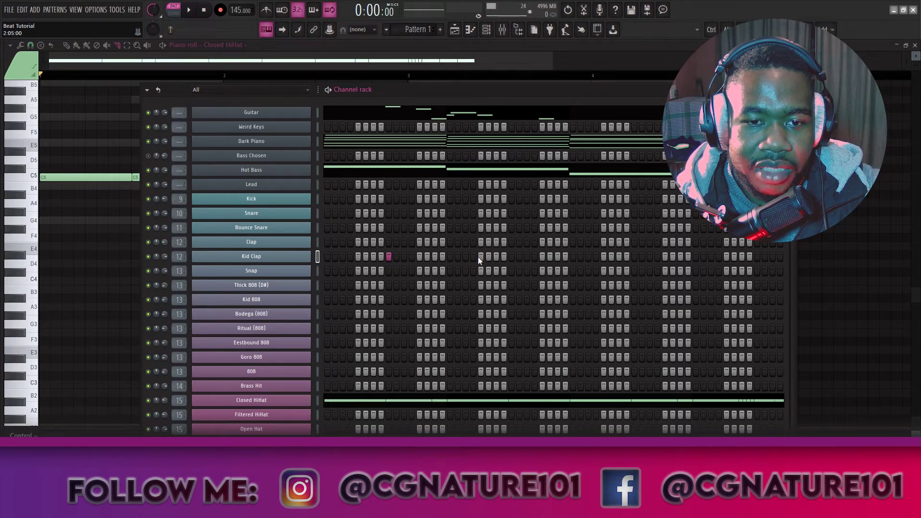
key("space")
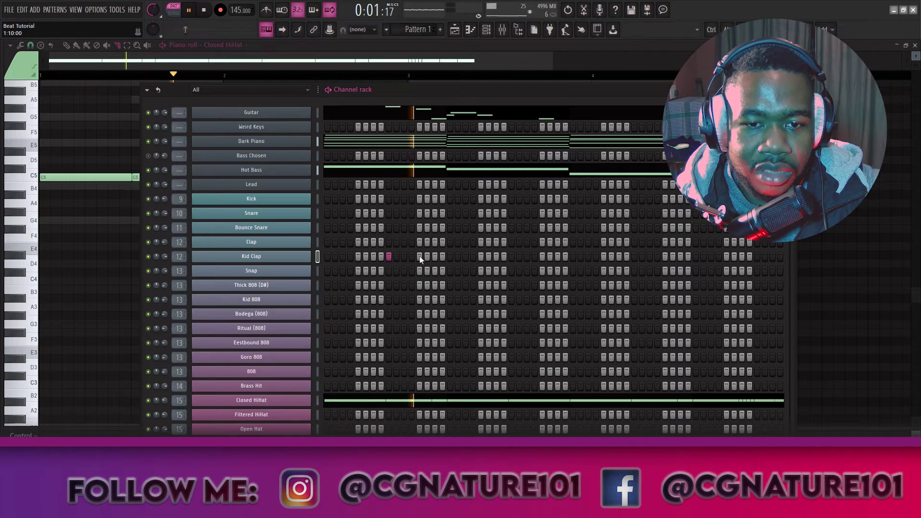
left_click(480, 256)
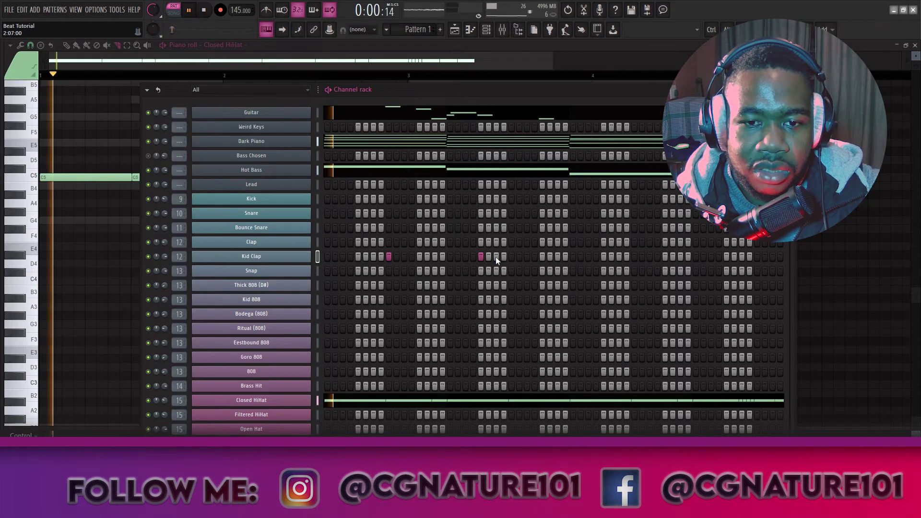
left_click(482, 257)
key("space")
left_click(511, 256)
left_click(633, 256)
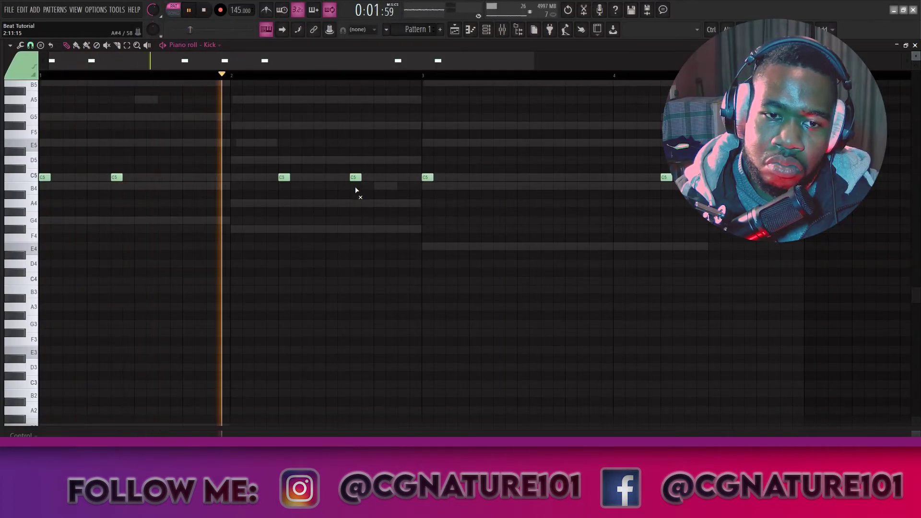
Mute the second C5 Kick note in bar 2 and return to the channel rack.
right_click(353, 178)
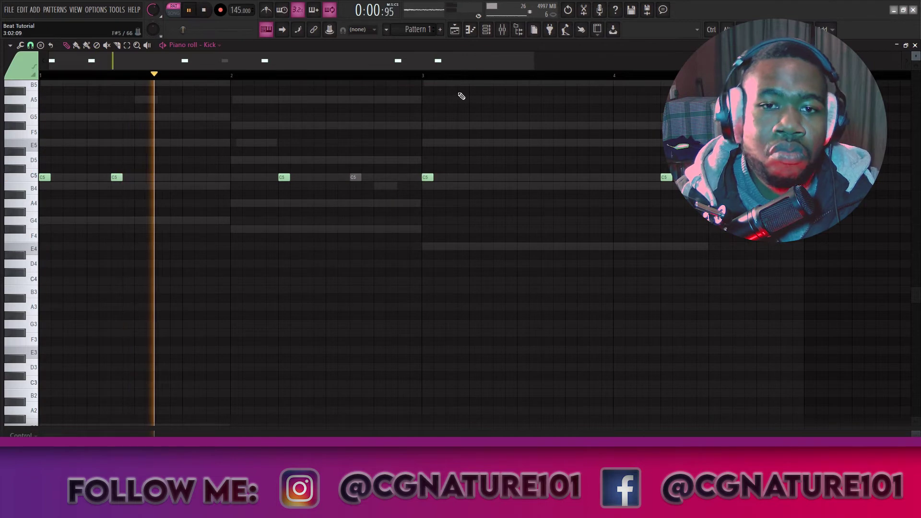
left_click(486, 30)
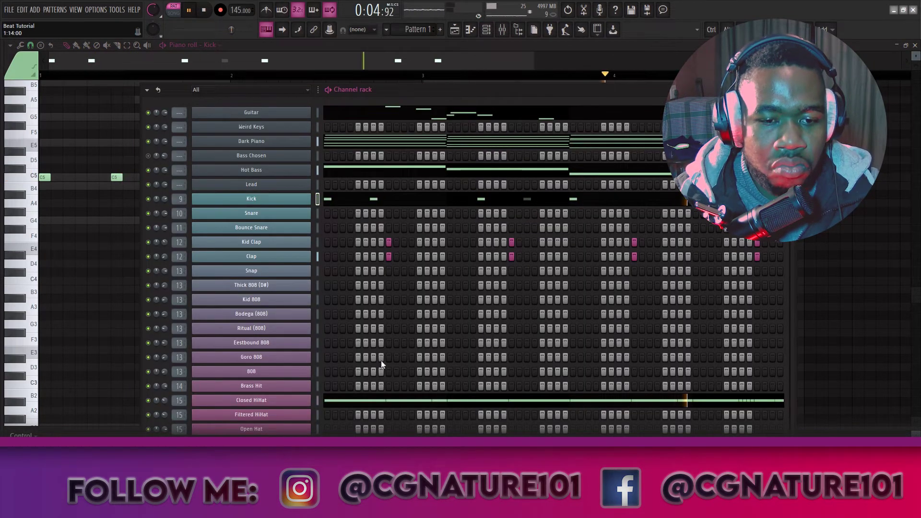
Place Open Hat hits on beat 2 of bars 1 to 3, removing the trial Filtered HiHat hit and the extra Open Hat hit.
left_click(359, 414)
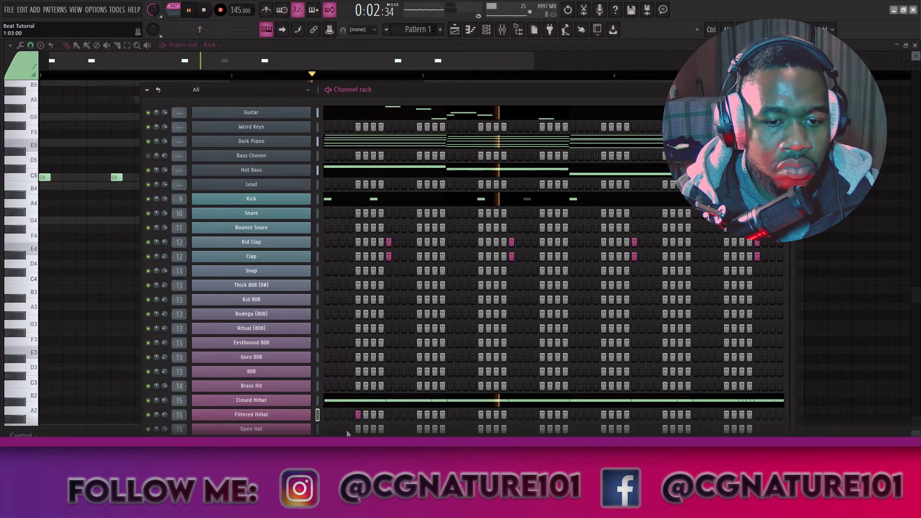
left_click(357, 428)
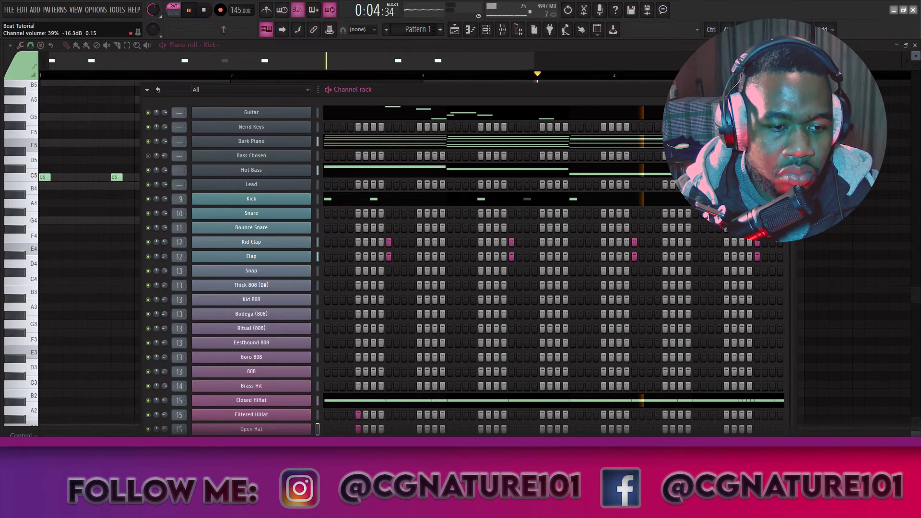
right_click(360, 419)
left_click(420, 430)
right_click(420, 430)
left_click(481, 430)
left_click(604, 430)
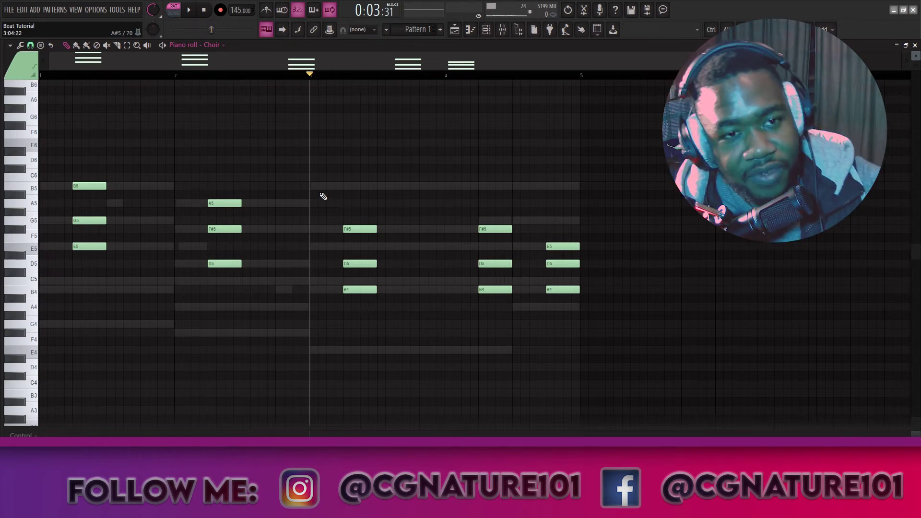
Play back the pattern to listen to the Choir chords with the rest of the beat.
key("space")
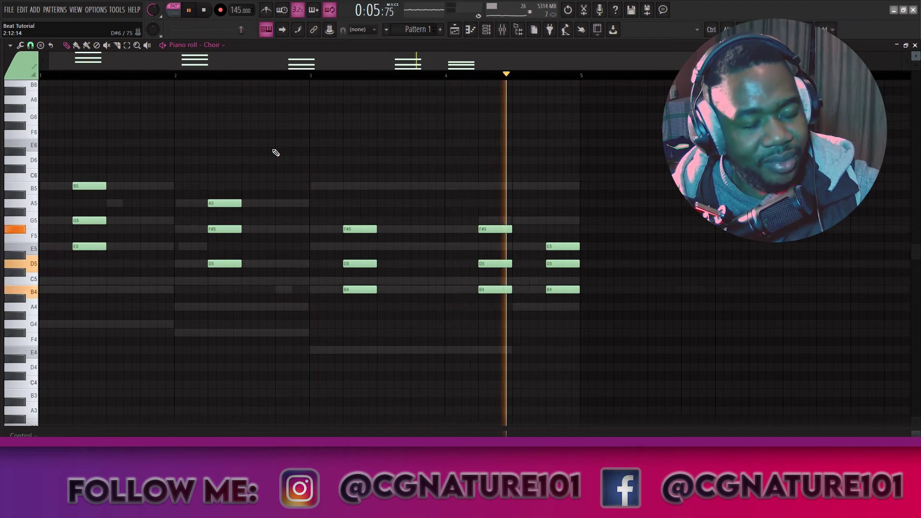
key("space")
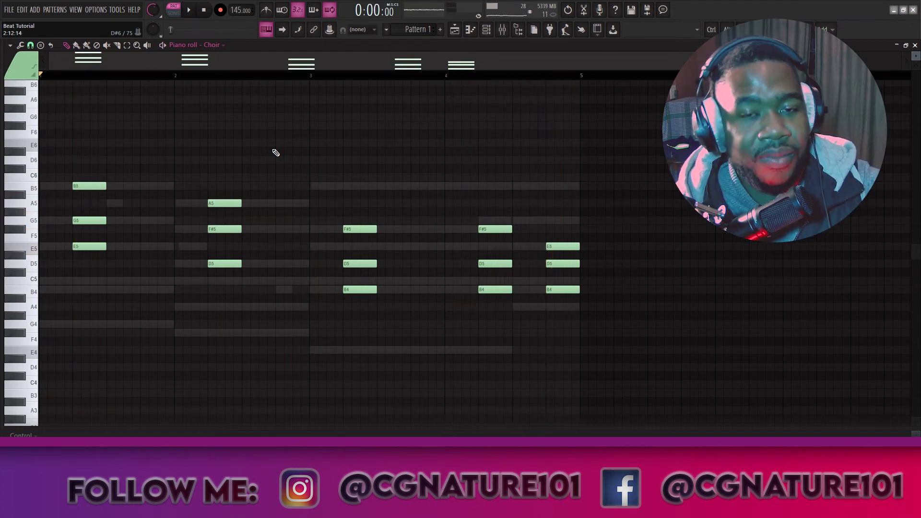
Transpose the selected Guitar, Dark Piano, Hot Bass and Choir channels by -4 semitones.
left_click(485, 35)
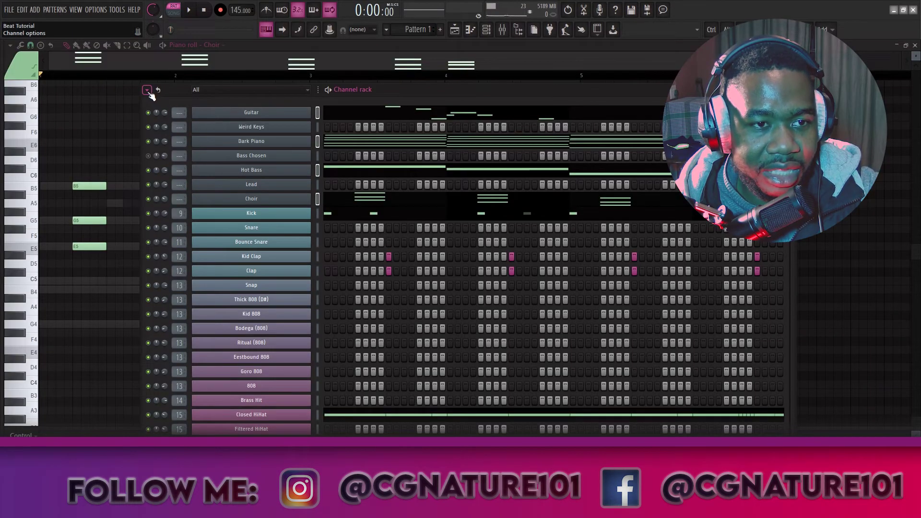
left_click(147, 90)
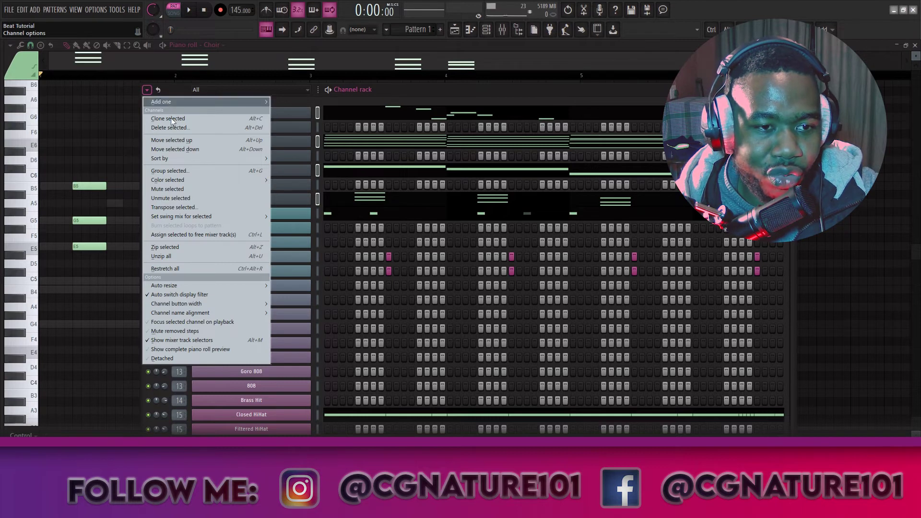
left_click(186, 205)
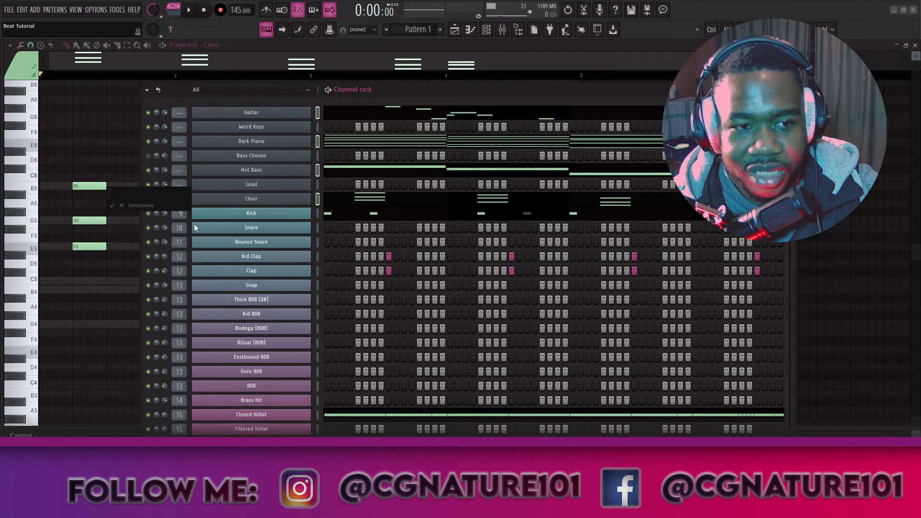
type("-4")
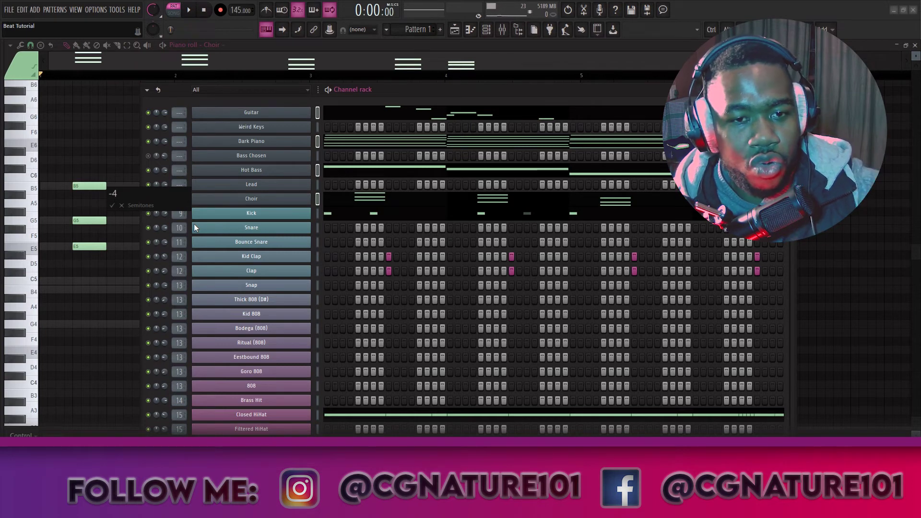
key("Return")
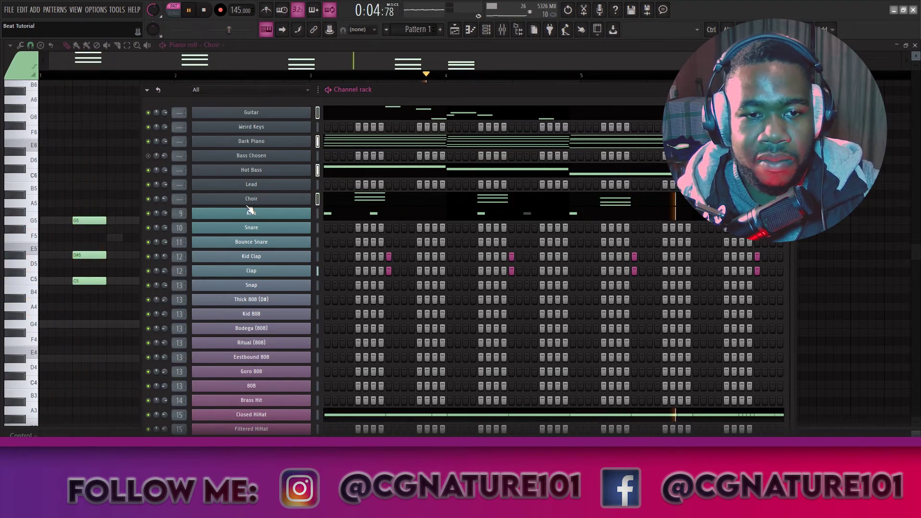
Raise the Guitar melody and the Dark Piano chords by one octave.
left_click(393, 115)
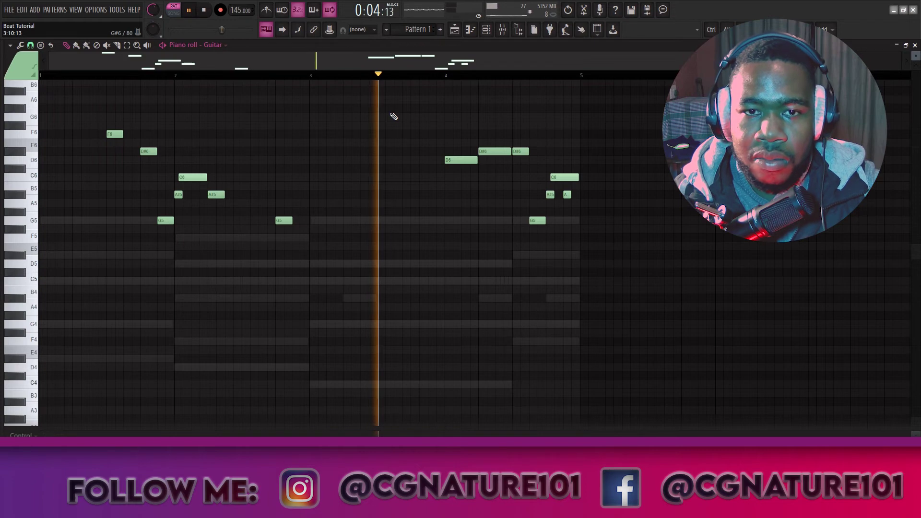
key("F6")
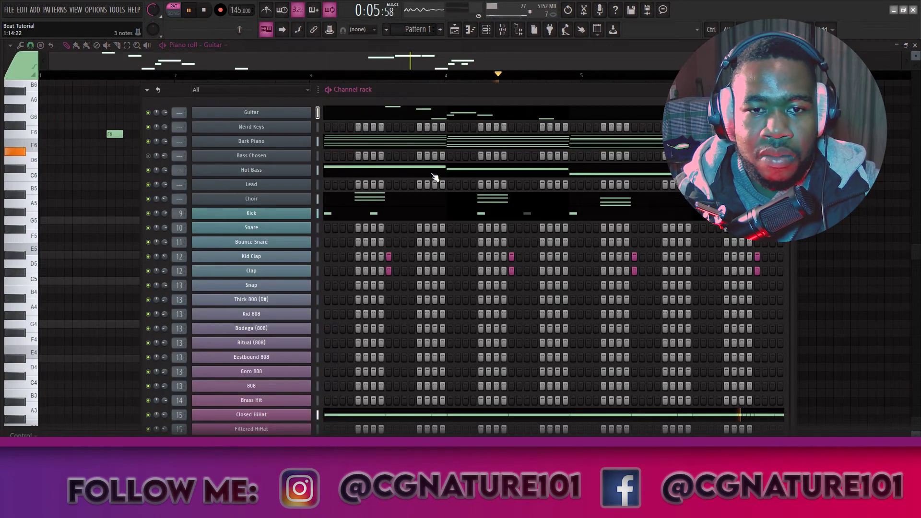
left_click(418, 143)
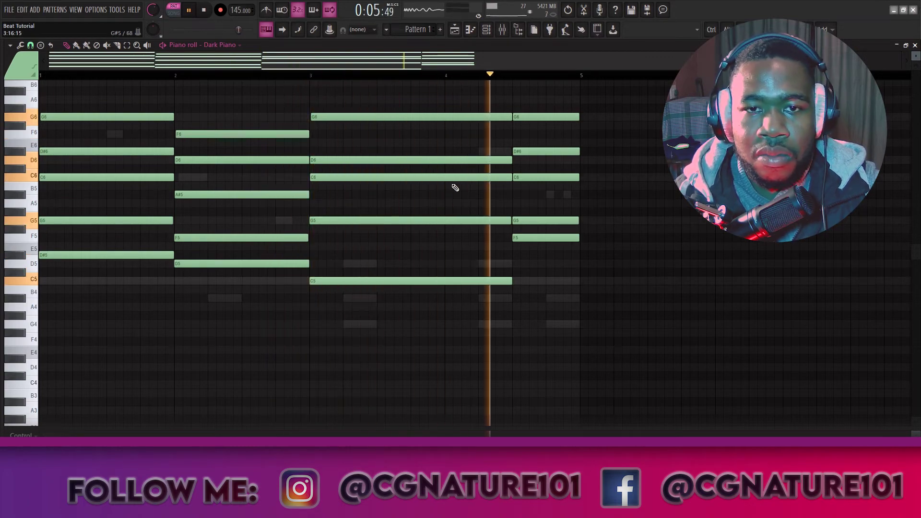
key("F6")
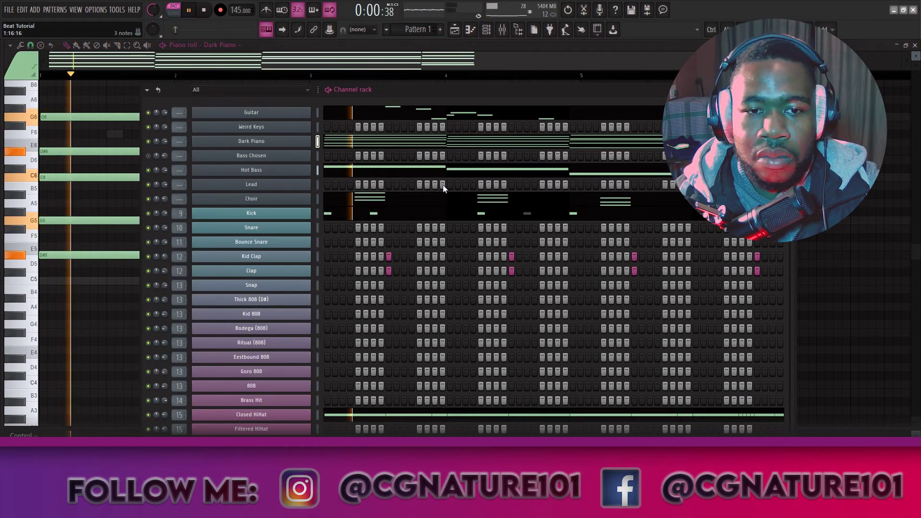
Raise all the Choir chords by one octave.
left_click(405, 200)
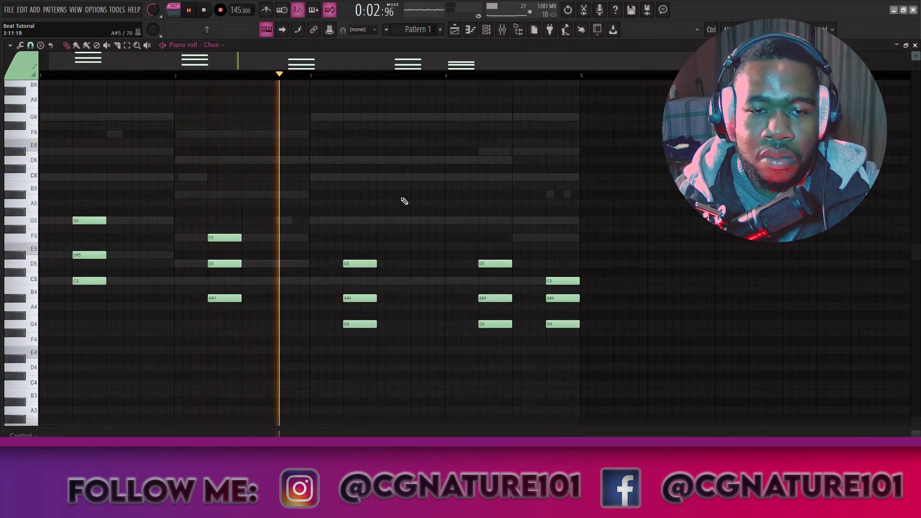
key("ctrl+Up")
key("ctrl+Down")
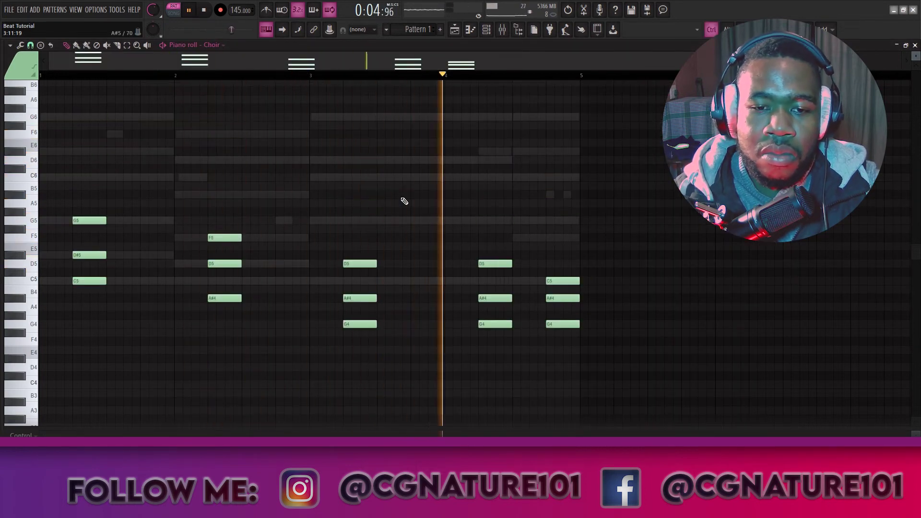
key("ctrl+Up")
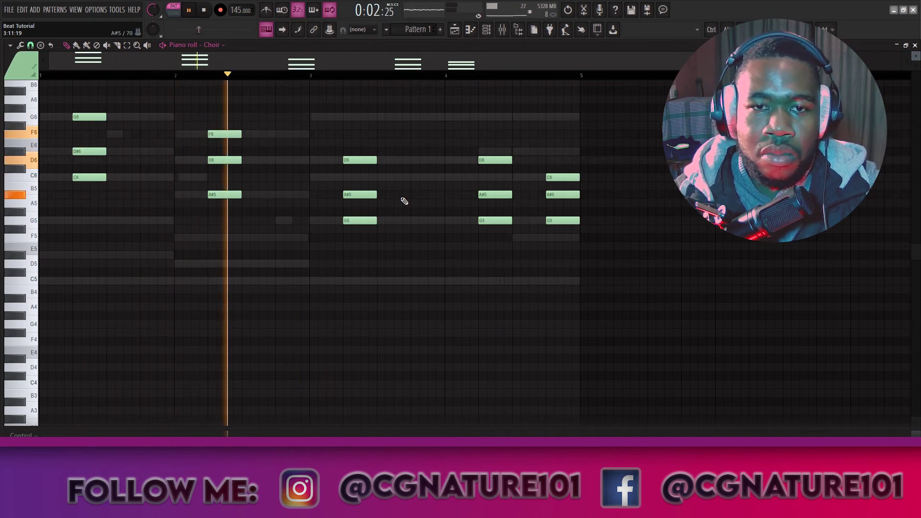
left_click(502, 29)
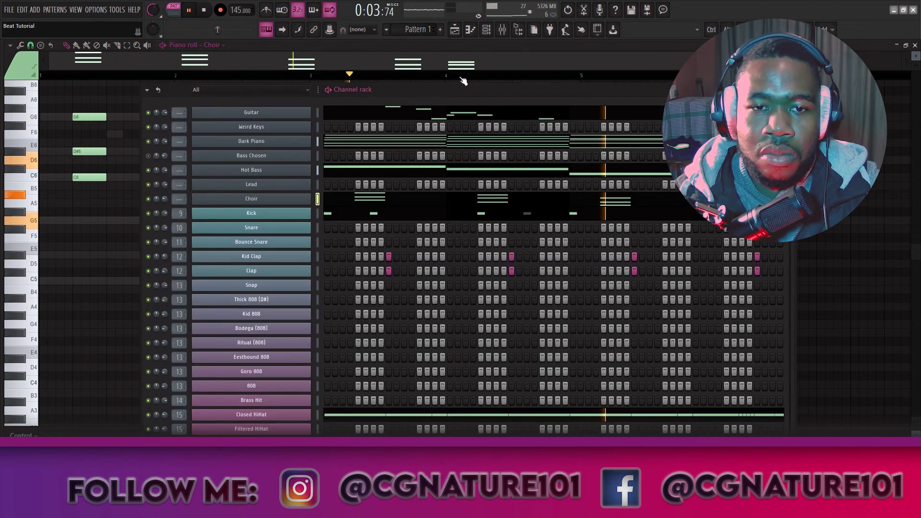
Lower the Dark Piano chords by one octave and open the Hot Bass notes.
left_click(437, 140)
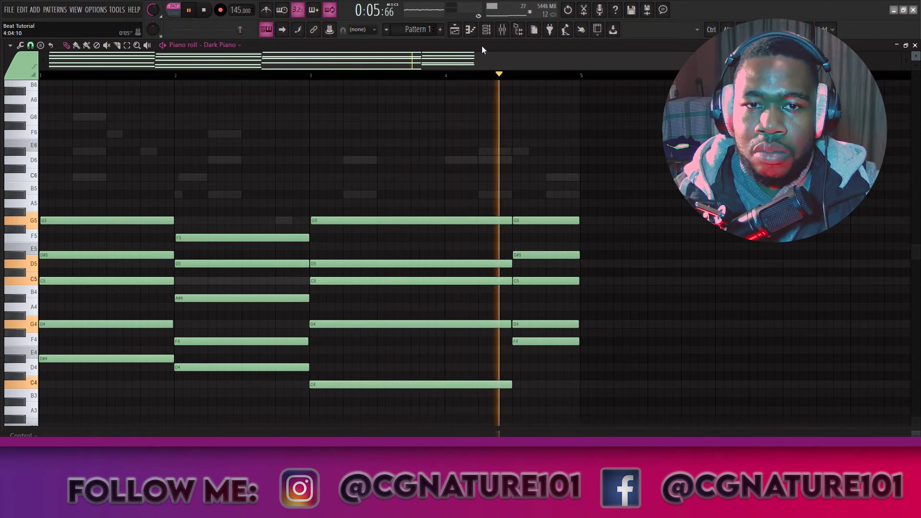
left_click(487, 30)
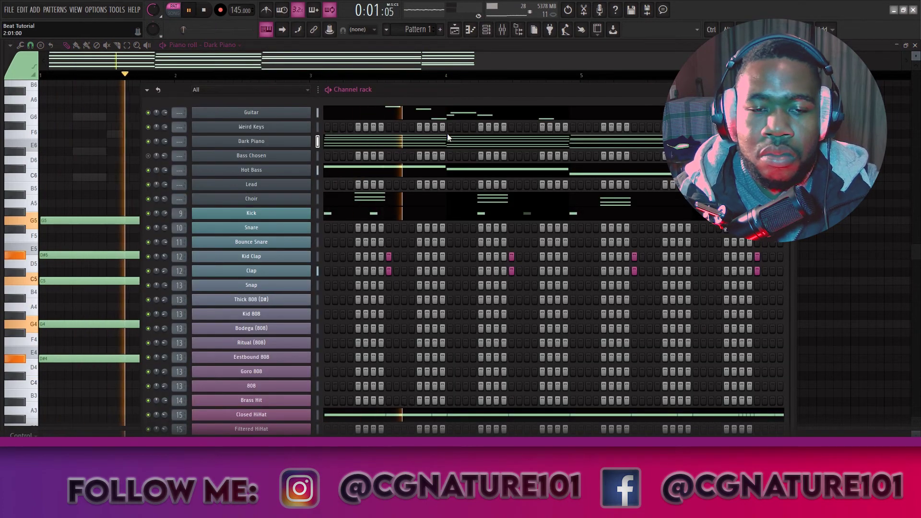
left_click(439, 176)
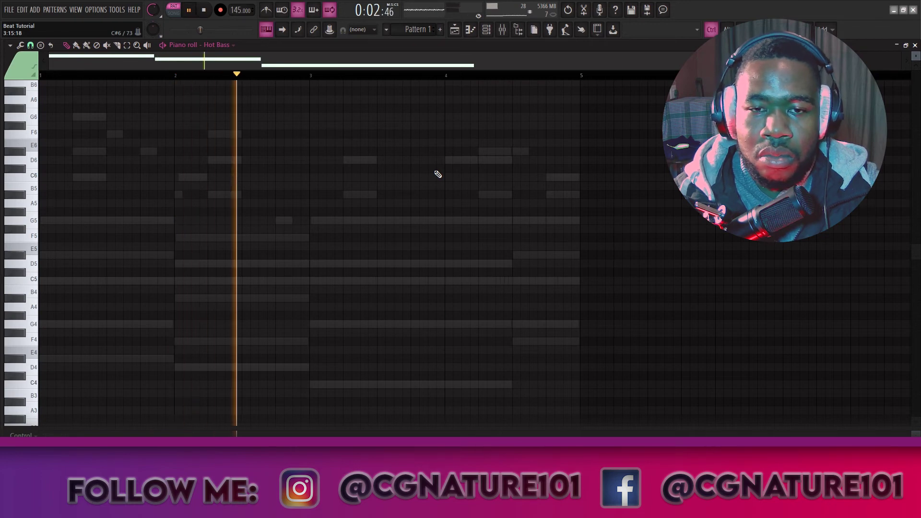
Set the Closed HiHat channel volume to 40%.
left_click(487, 31)
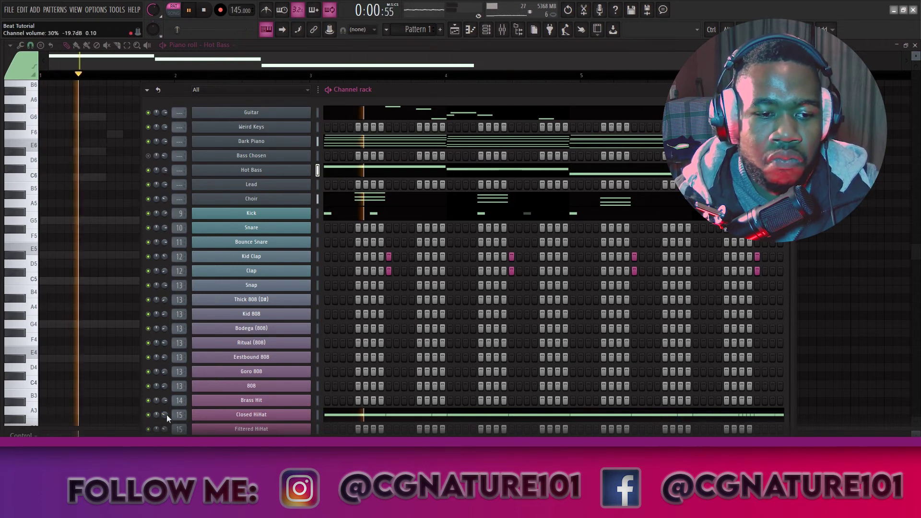
left_click_drag(164, 414, 165, 413)
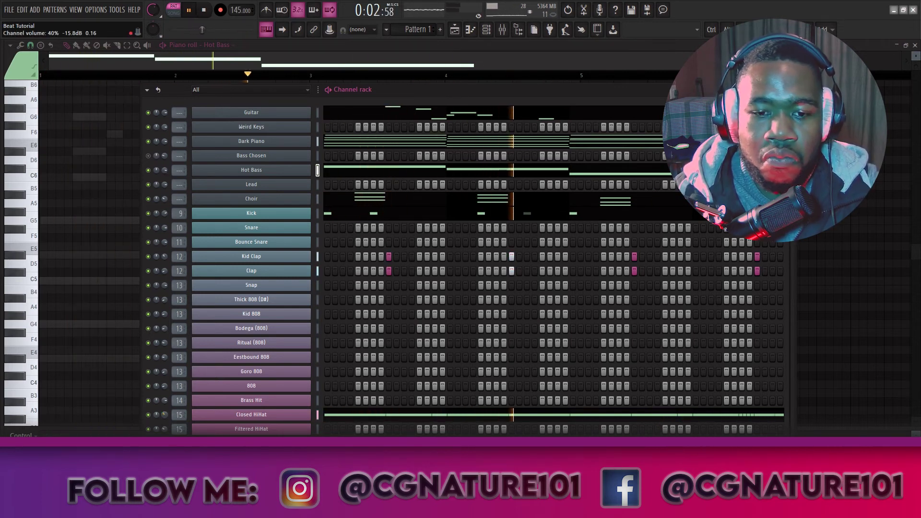